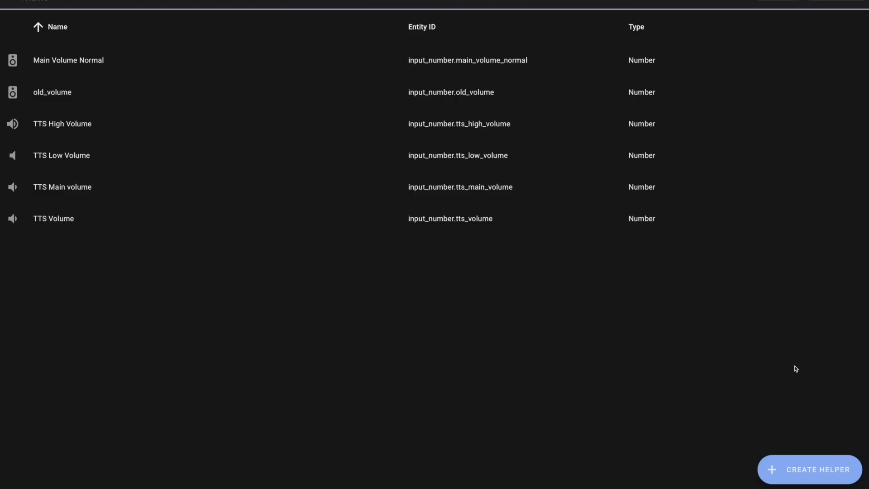
# Start a new Number helper and name it 'volume slider'.
pyautogui.click(804, 470)
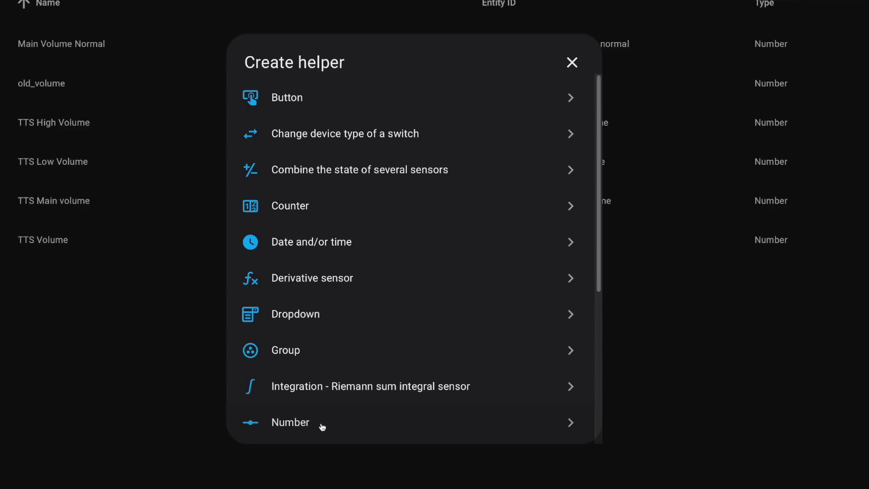
pyautogui.click(322, 423)
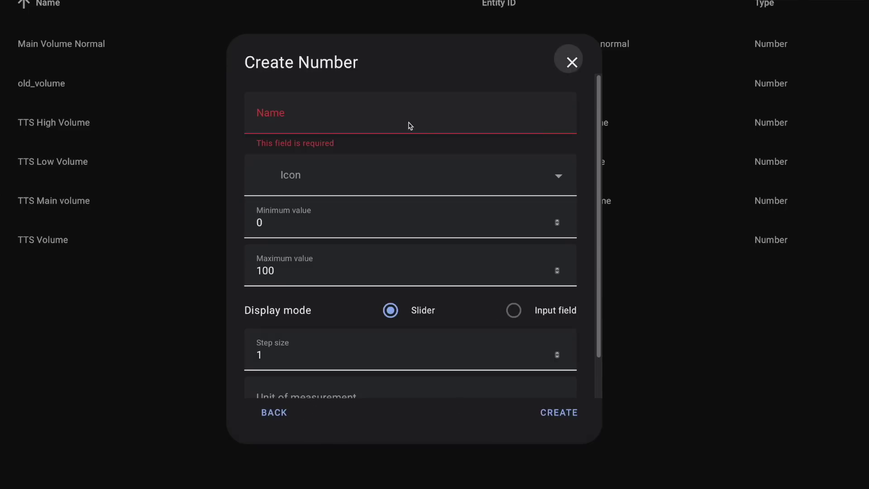
pyautogui.click(312, 120)
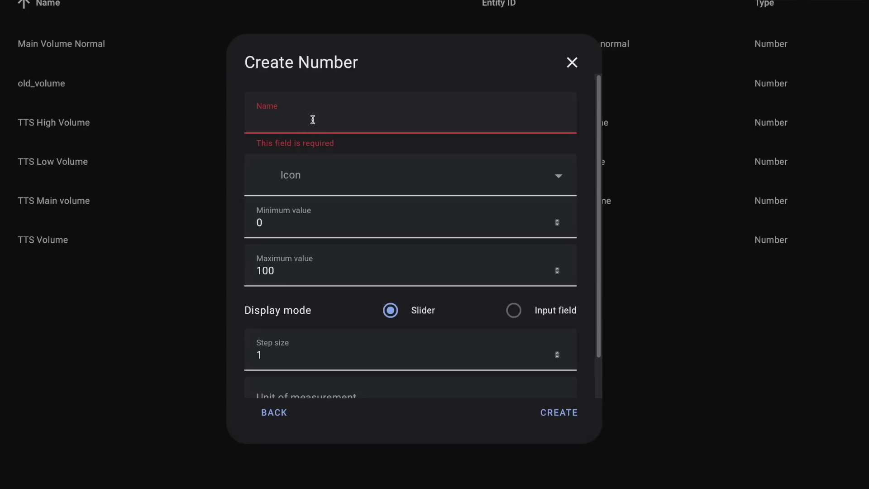
pyautogui.write('volume slider')
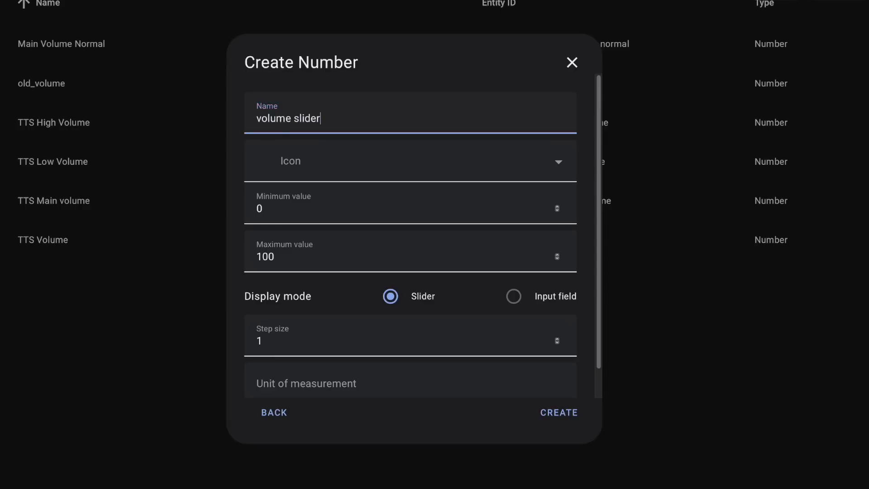
# Set the maximum to 1 and the step to 0.05, then create the helper.
pyautogui.click(288, 215)
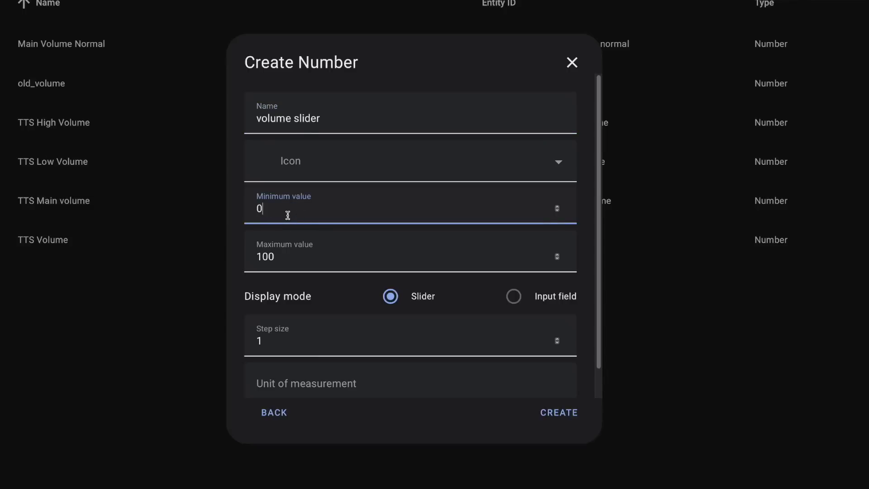
pyautogui.moveTo(289, 254); pyautogui.dragTo(237, 248)
pyautogui.write('1')
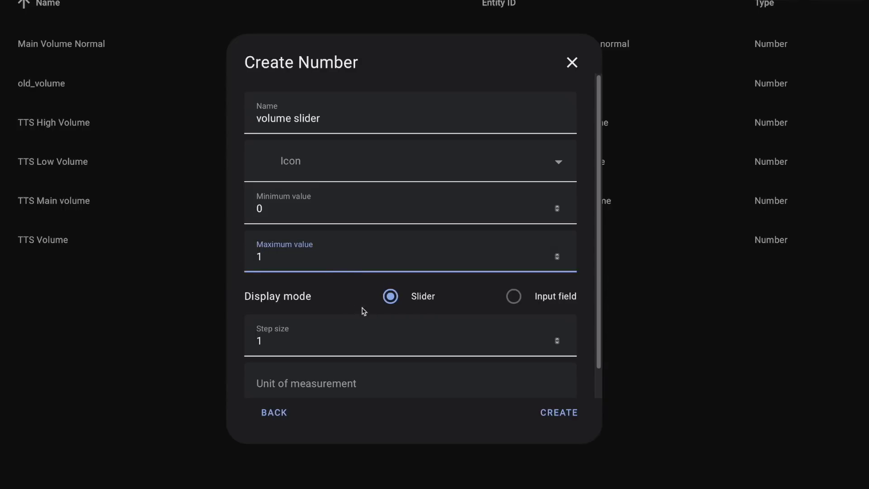
pyautogui.click(274, 345)
pyautogui.press('BackSpace')
pyautogui.write('0')
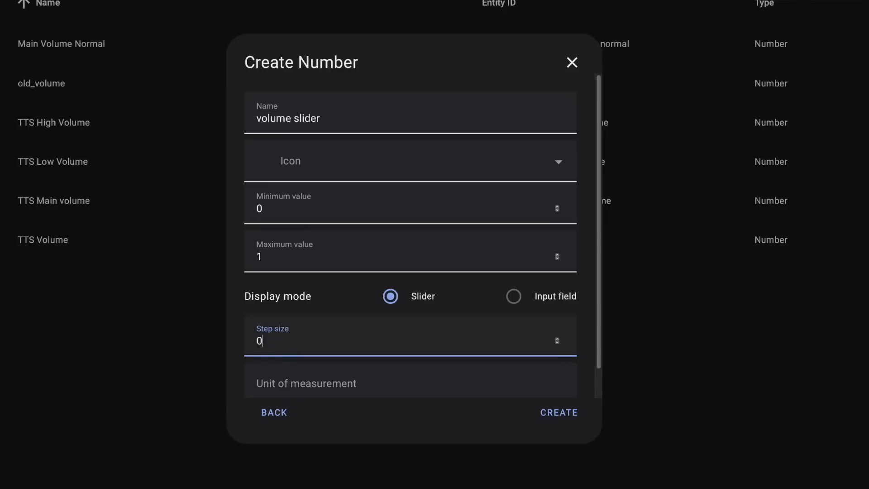
pyautogui.write('.05')
pyautogui.press('BackSpace')
pyautogui.press('BackSpace')
pyautogui.write('1')
pyautogui.press('BackSpace')
pyautogui.write('05')
pyautogui.click(559, 412)
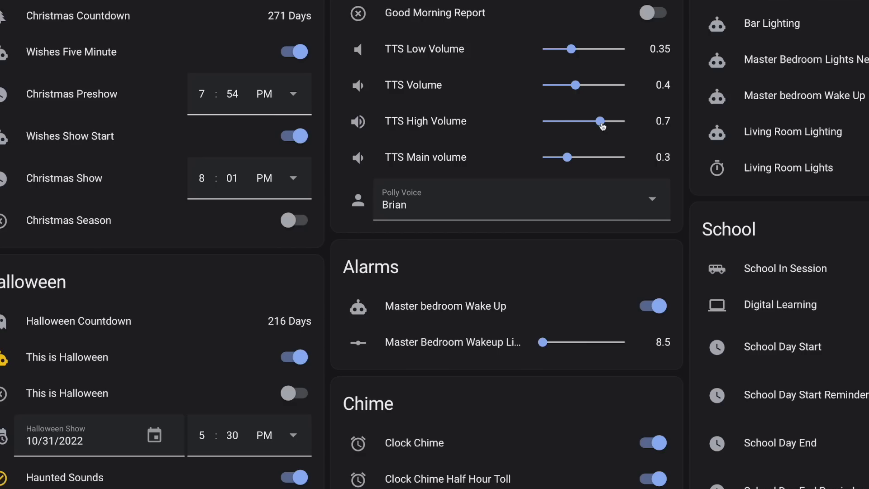
# Lower TTS High Volume to 0.6, check the volume triggers, and expand the first Set volume action.
pyautogui.click(596, 123)
pyautogui.moveTo(595, 125)
pyautogui.mouseDown()
pyautogui.moveTo(577, 125)
pyautogui.moveTo(599, 125)
pyautogui.mouseUp()
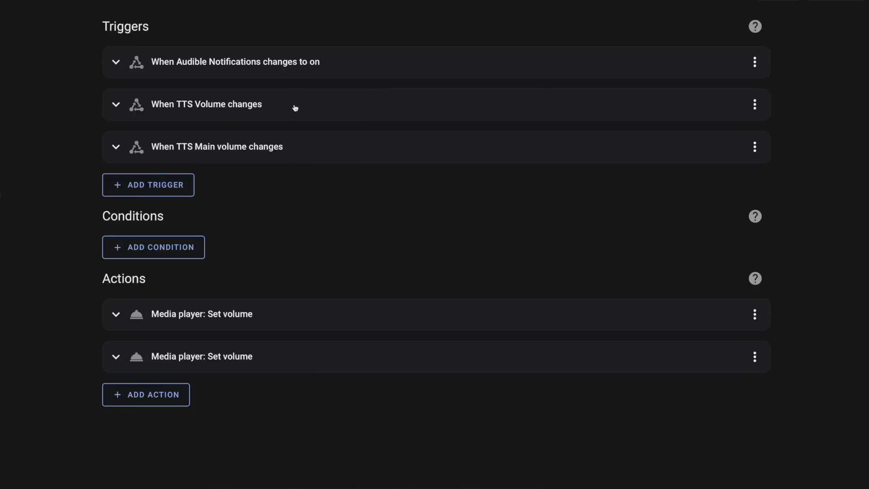
pyautogui.click(116, 105)
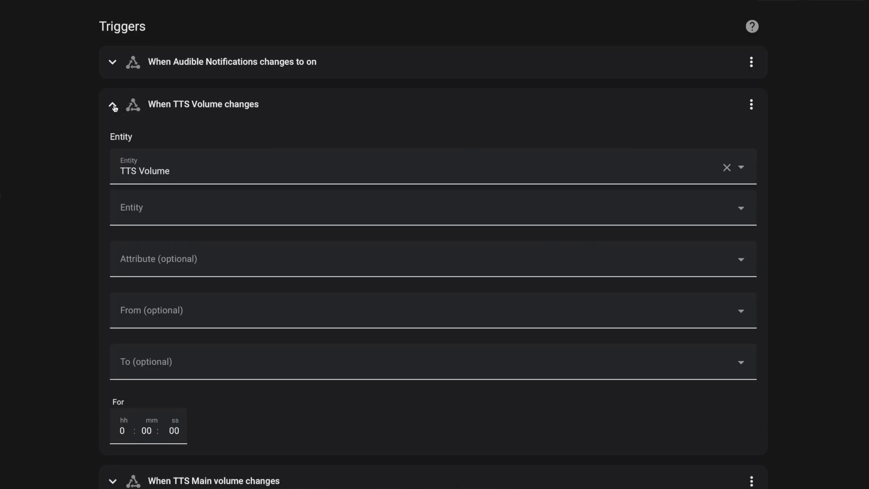
pyautogui.click(113, 105)
pyautogui.click(113, 148)
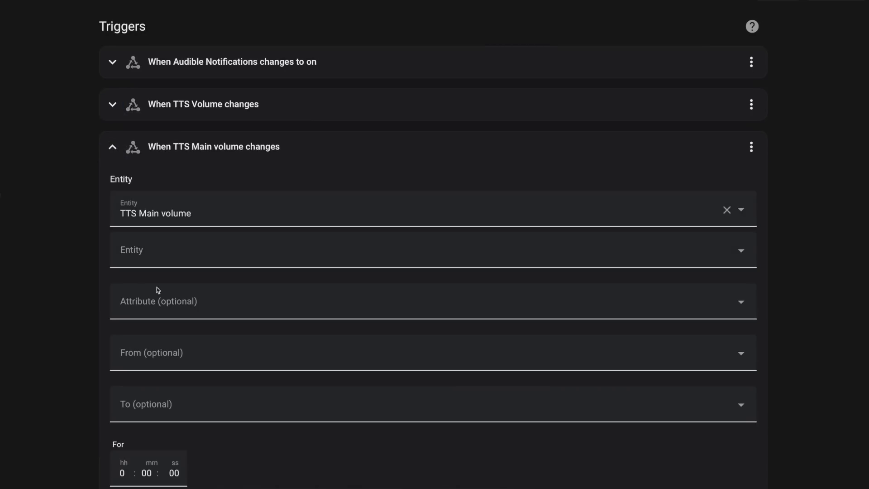
pyautogui.click(114, 147)
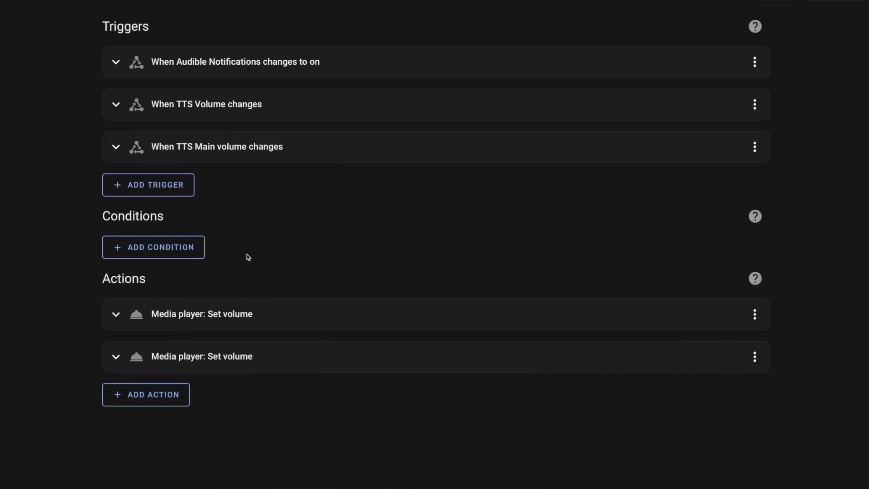
pyautogui.click(122, 317)
pyautogui.scroll(-3, 270, 351)
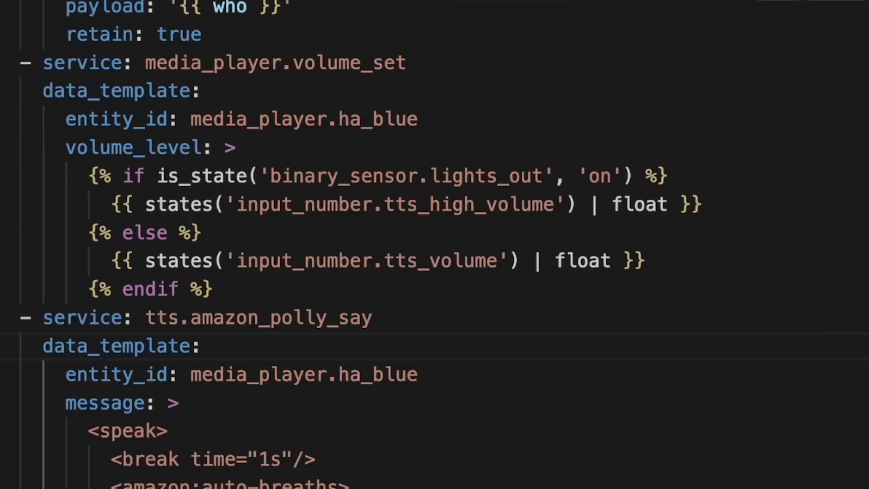
# Highlight the tts_high_volume template expression in the automation YAML.
pyautogui.moveTo(114, 202); pyautogui.dragTo(709, 206)
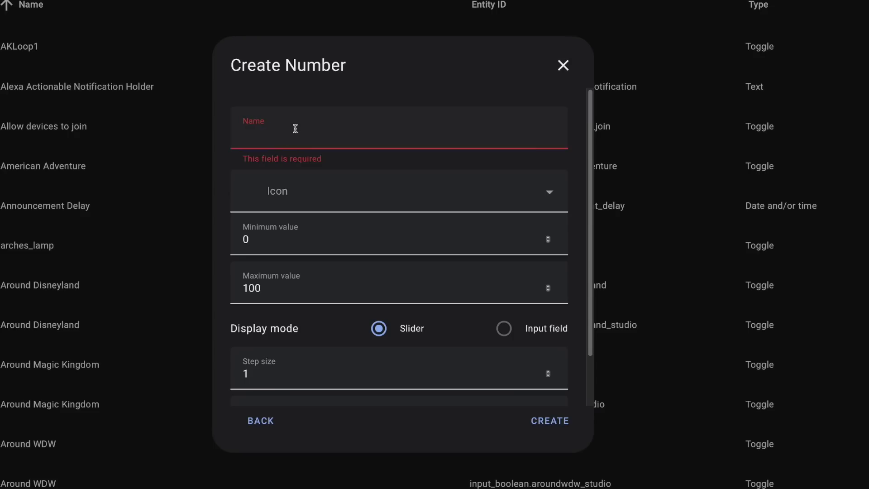
# Create the 'Presence Threshold' number helper with minimum 1 and maximum 900.
pyautogui.write('P')
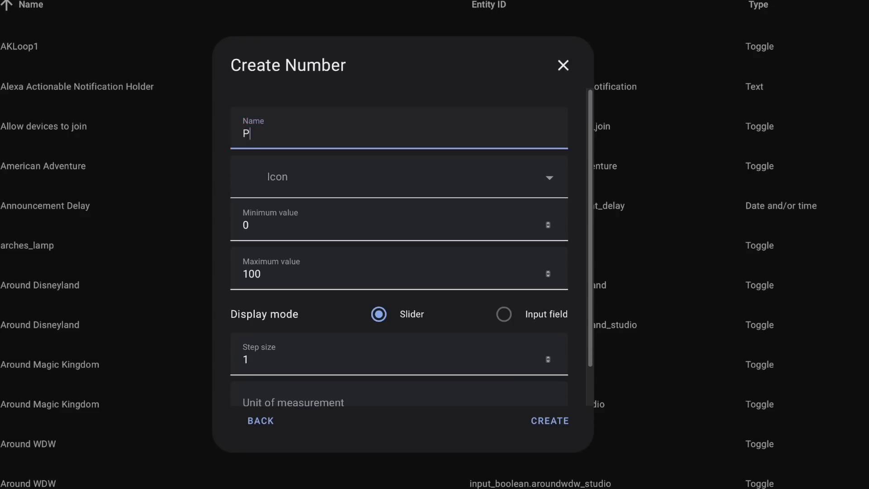
pyautogui.write('resence Threshold')
pyautogui.press('Tab')
pyautogui.write('1')
pyautogui.moveTo(268, 274); pyautogui.dragTo(218, 271)
pyautogui.write('900')
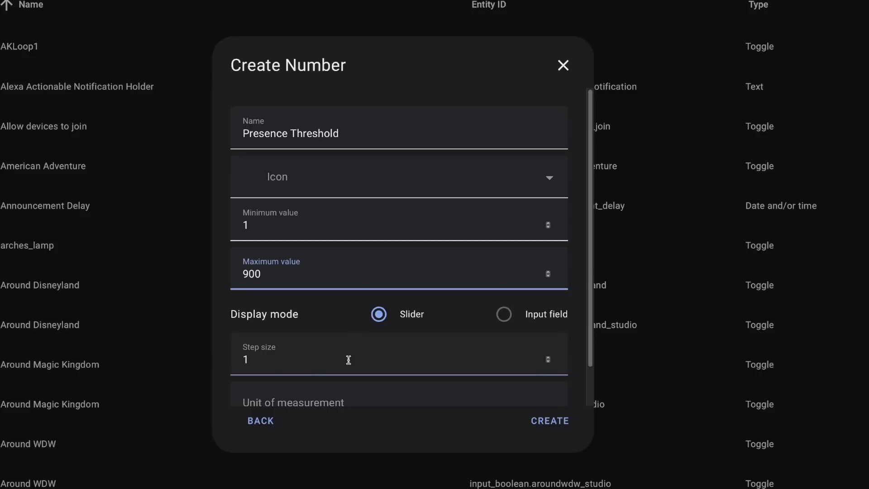
pyautogui.click(552, 425)
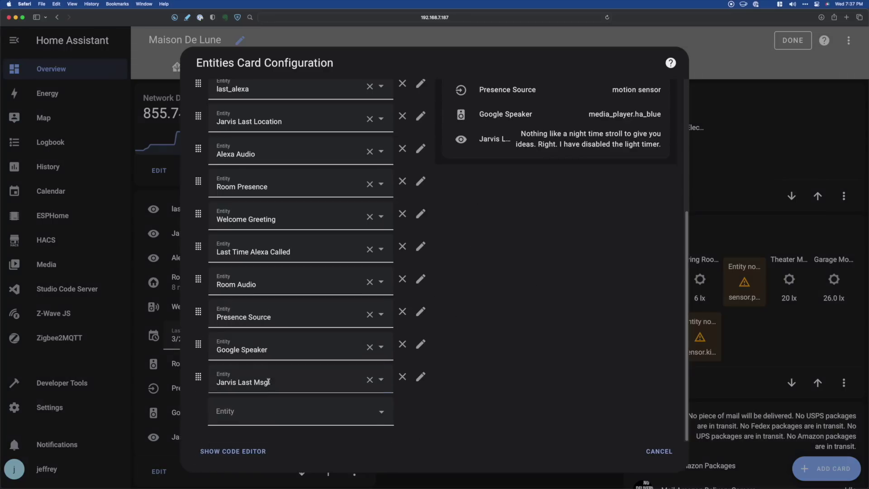
# Add the Presence Threshold entity to the entities card and save the card.
pyautogui.click(245, 411)
pyautogui.write('presence')
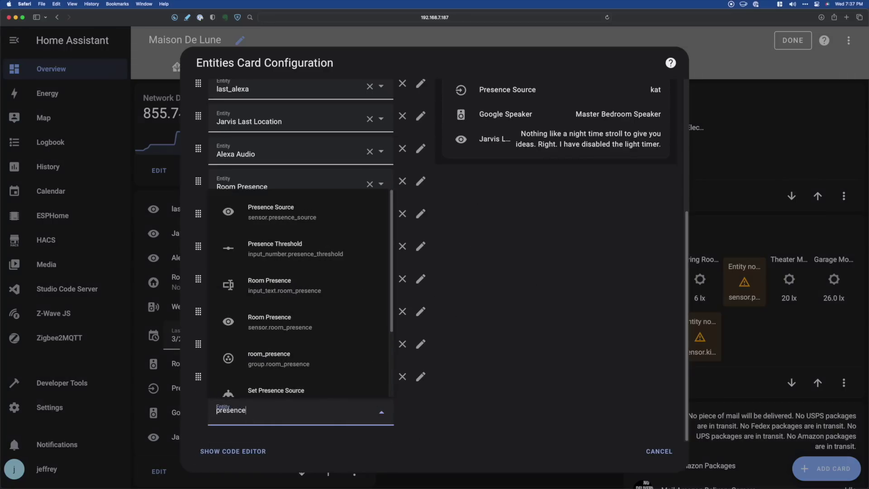
pyautogui.click(272, 243)
pyautogui.click(660, 451)
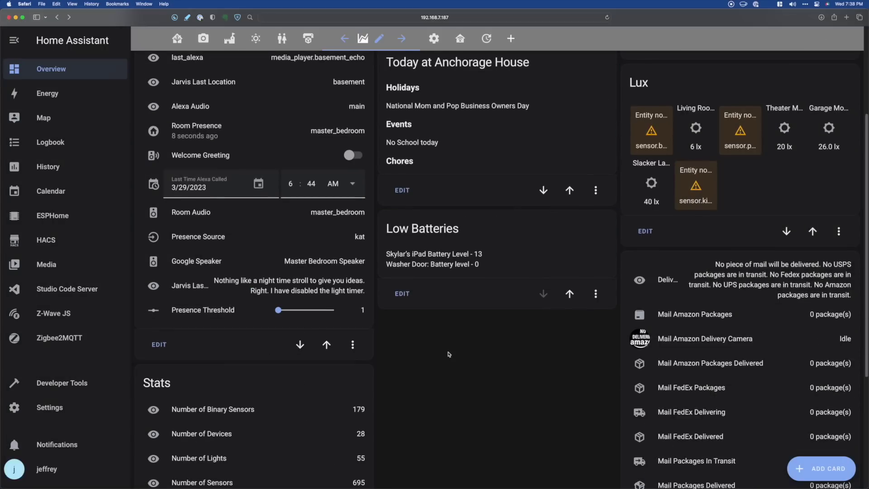
# Raise the dashboard's Presence Threshold slider to about 80, then nudge it up with Right arrow.
pyautogui.scroll(3, 449, 354)
pyautogui.click(286, 462)
pyautogui.press('Right')
pyautogui.press('Right')
pyautogui.press('Right')
pyautogui.press('Right')
pyautogui.press('Right')
pyautogui.press('Right')
pyautogui.press('Right')
pyautogui.press('Right')
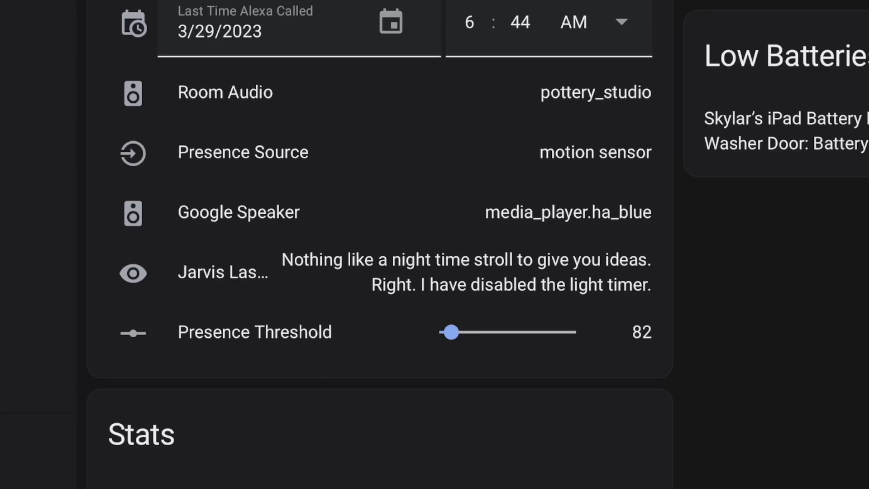
pyautogui.press('Right')
pyautogui.press('Right')
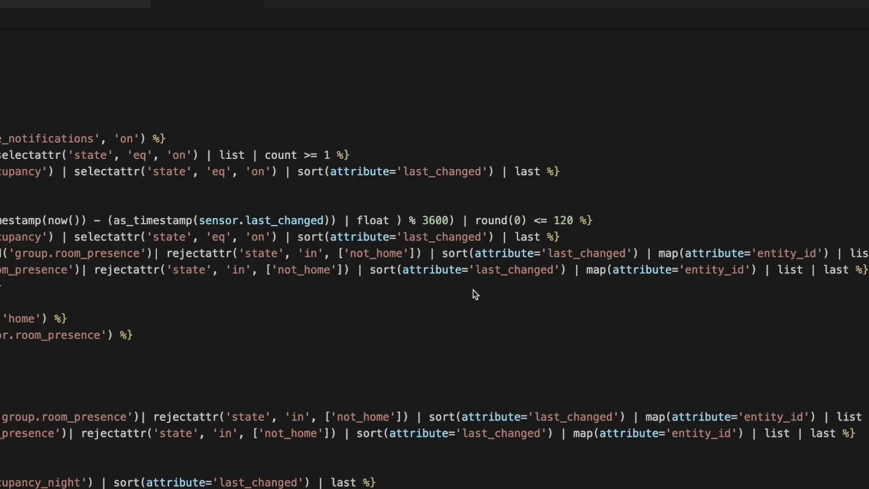